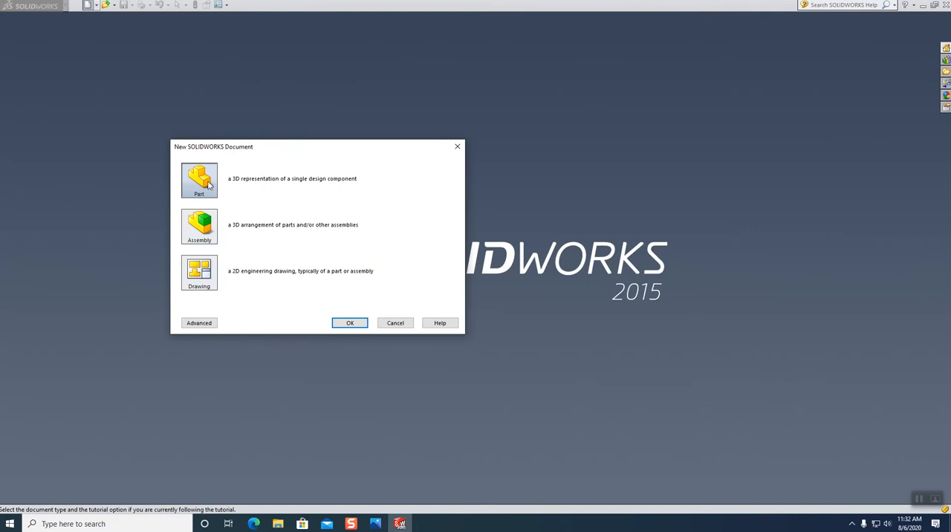
Create a new assembly and place the part 8-38 as its first component.
click(205, 226)
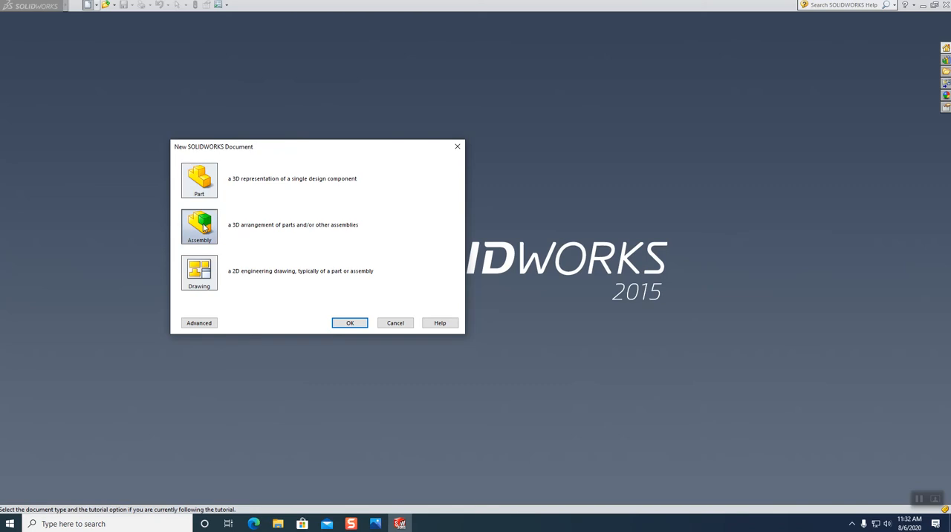
click(350, 322)
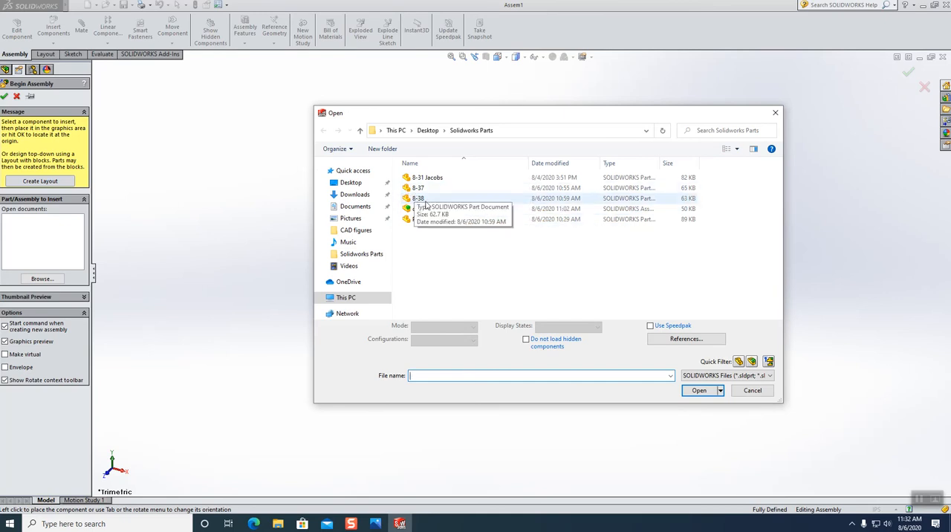
click(424, 200)
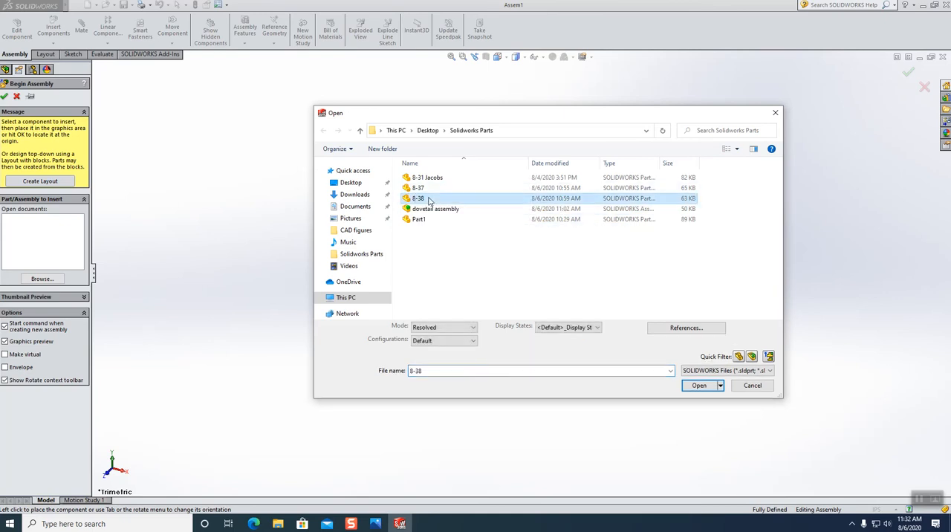
click(698, 386)
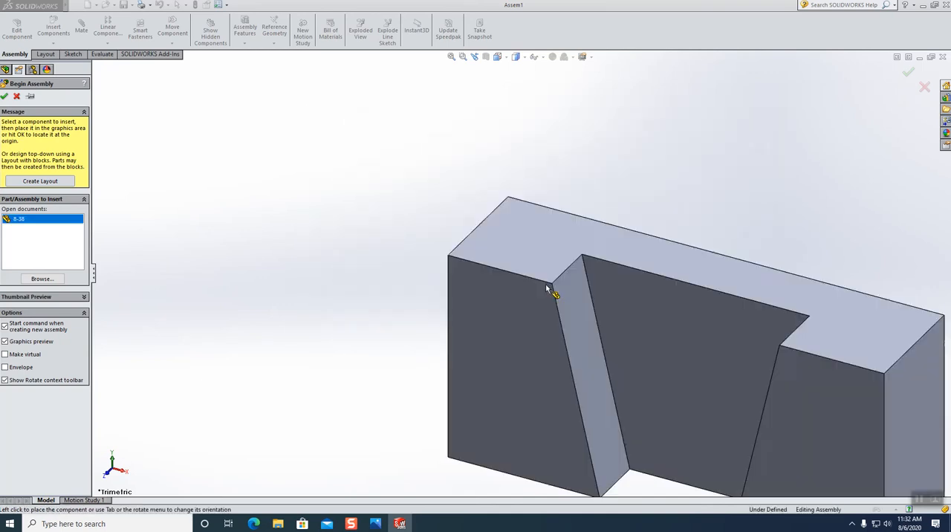
scroll(551, 298, down, 2)
scroll(555, 298, up, 4)
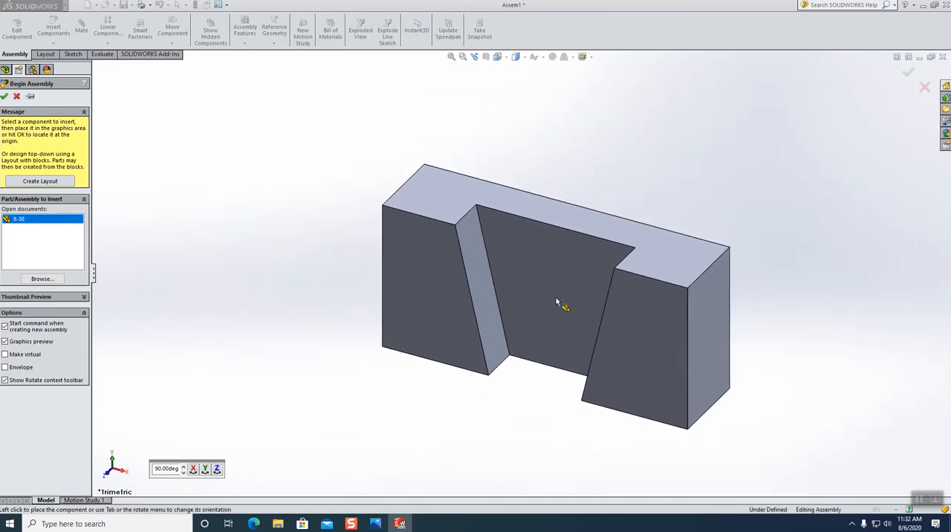
click(536, 263)
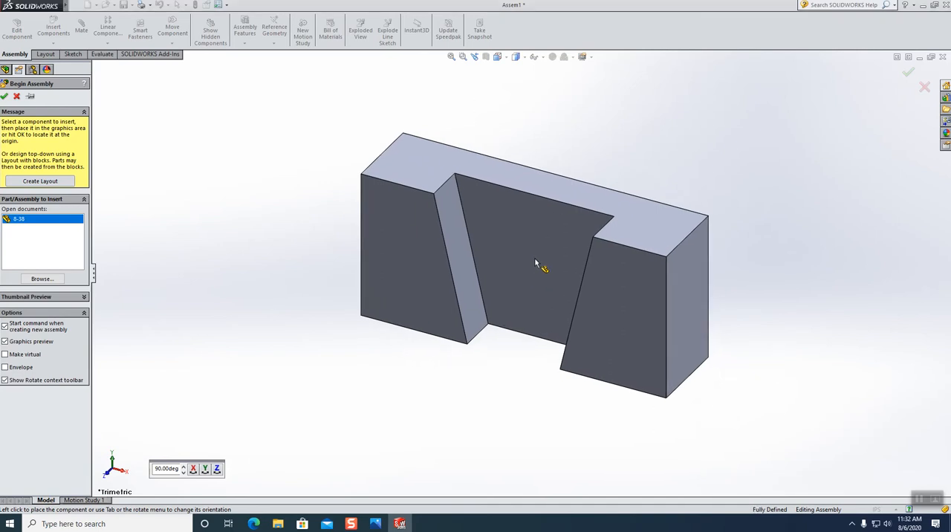
Insert the part 8-37 into the assembly, placing it to the left of 8-38.
scroll(564, 260, down, 2)
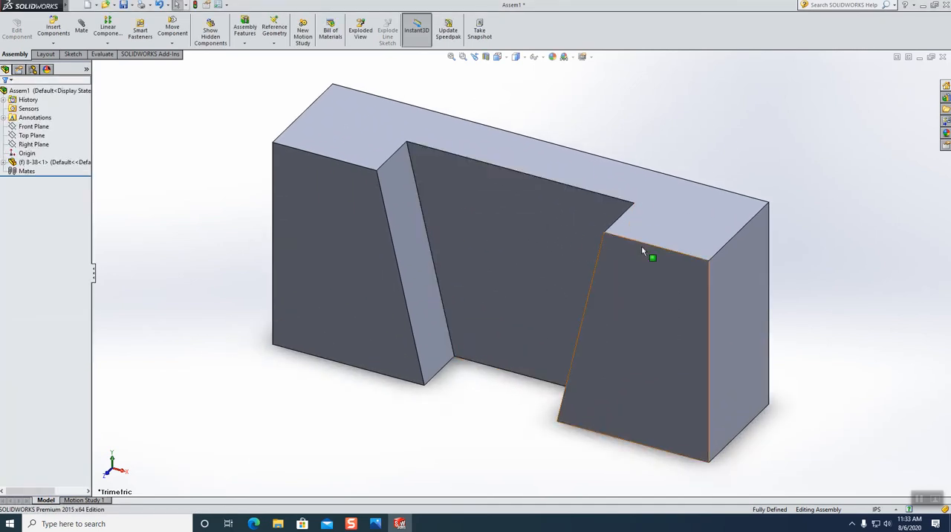
scroll(520, 352, up, 1)
scroll(506, 338, down, 2)
scroll(520, 327, up, 4)
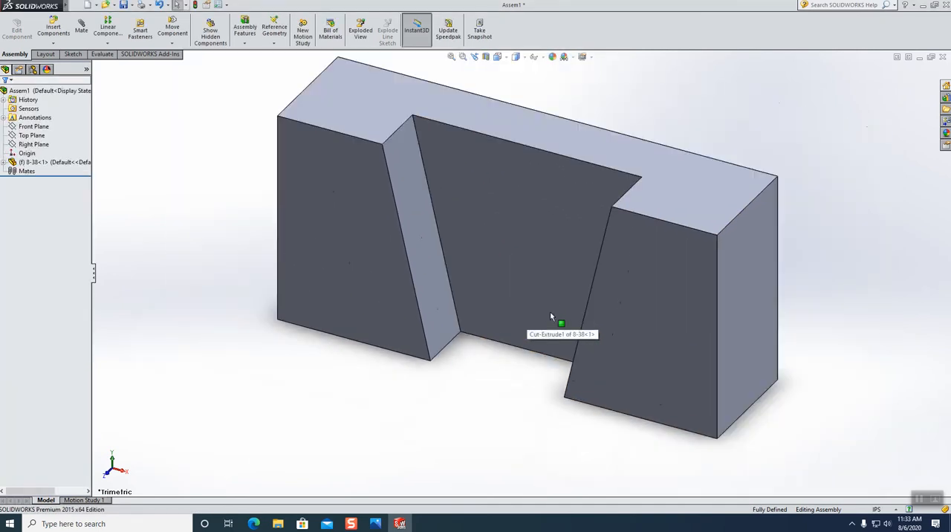
scroll(554, 310, up, 2)
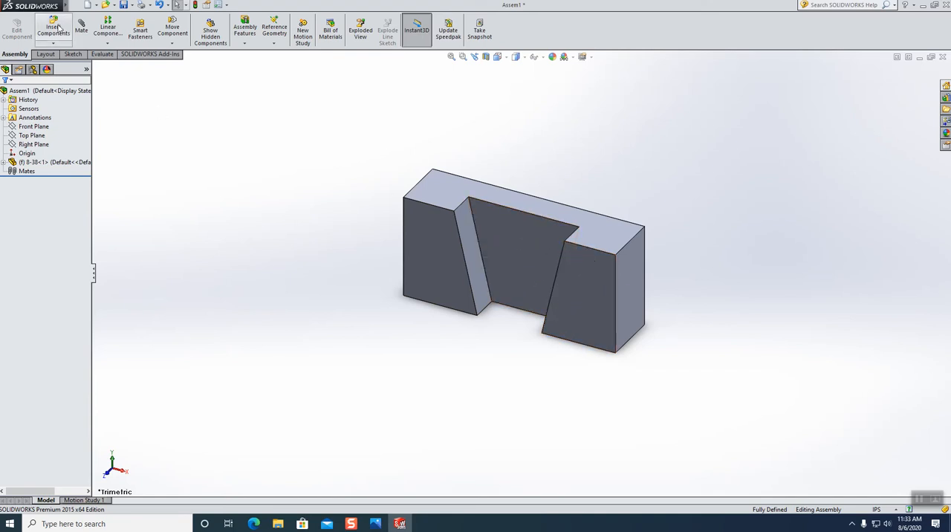
click(59, 27)
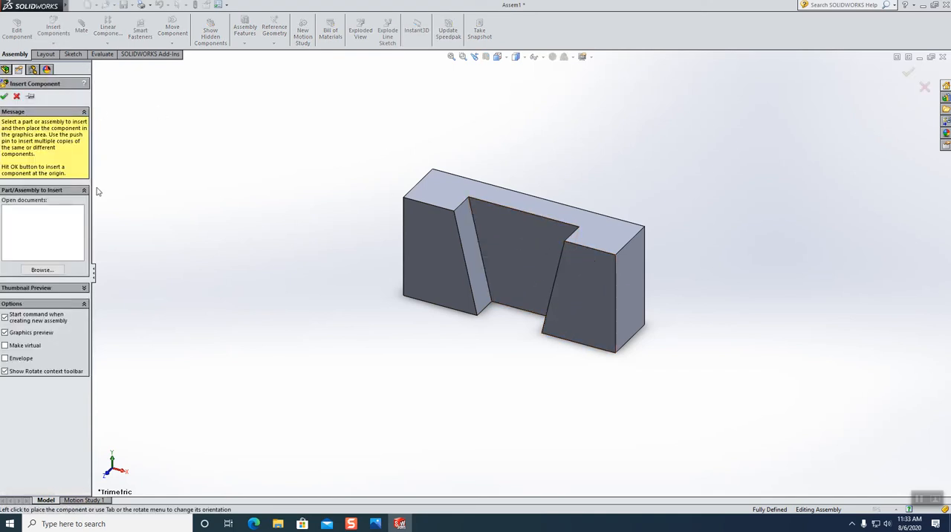
click(47, 269)
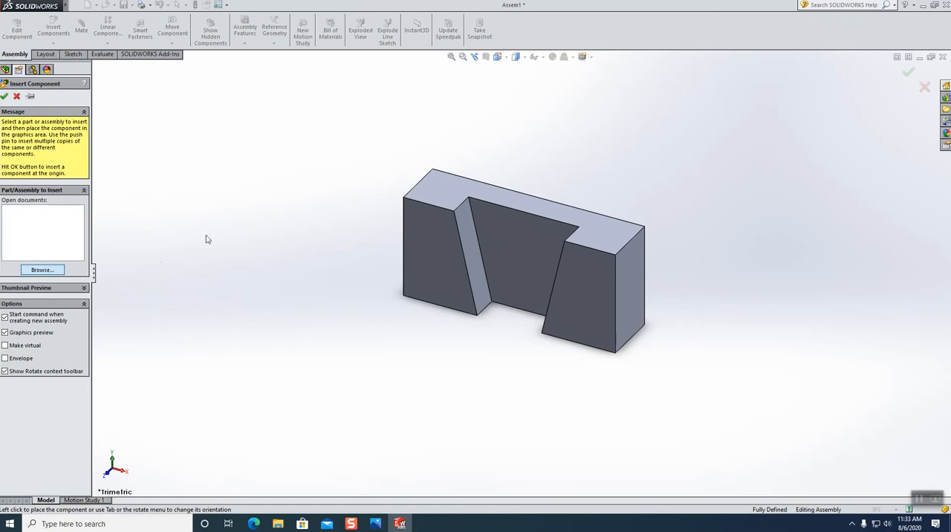
click(418, 189)
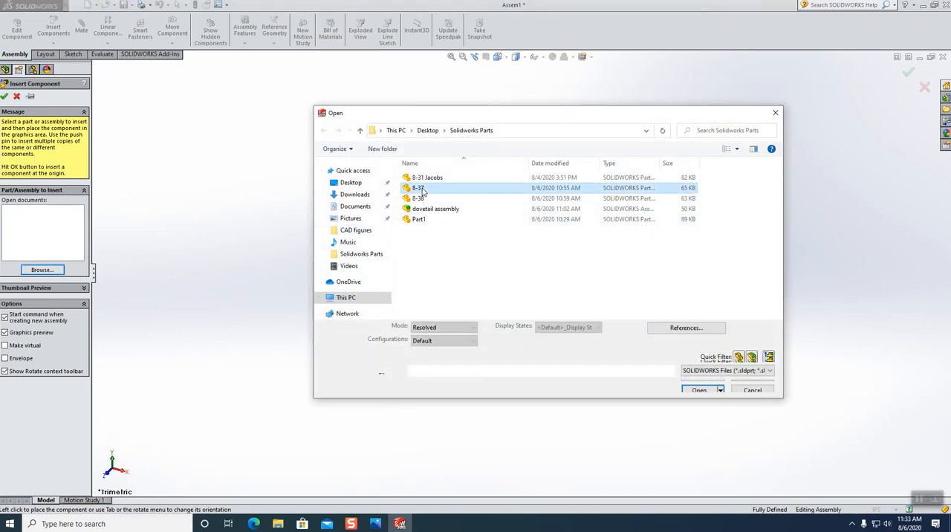
click(699, 387)
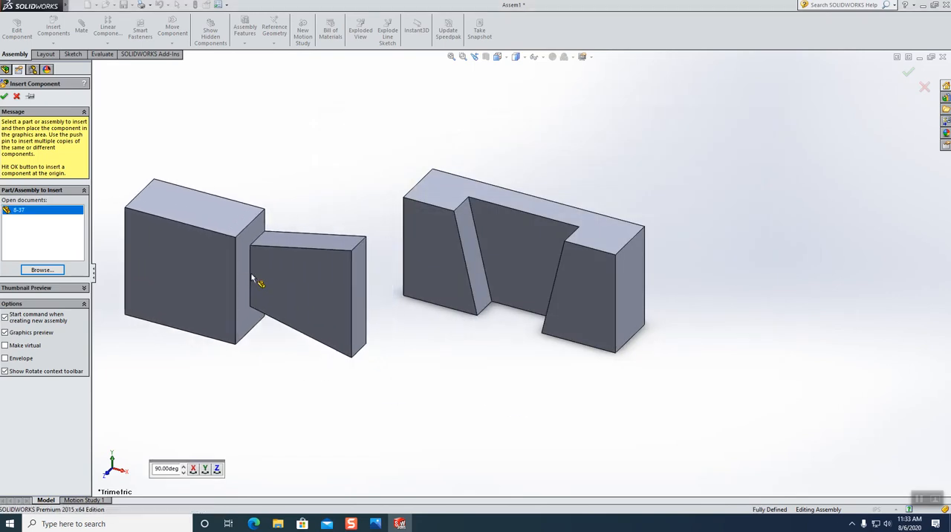
click(249, 278)
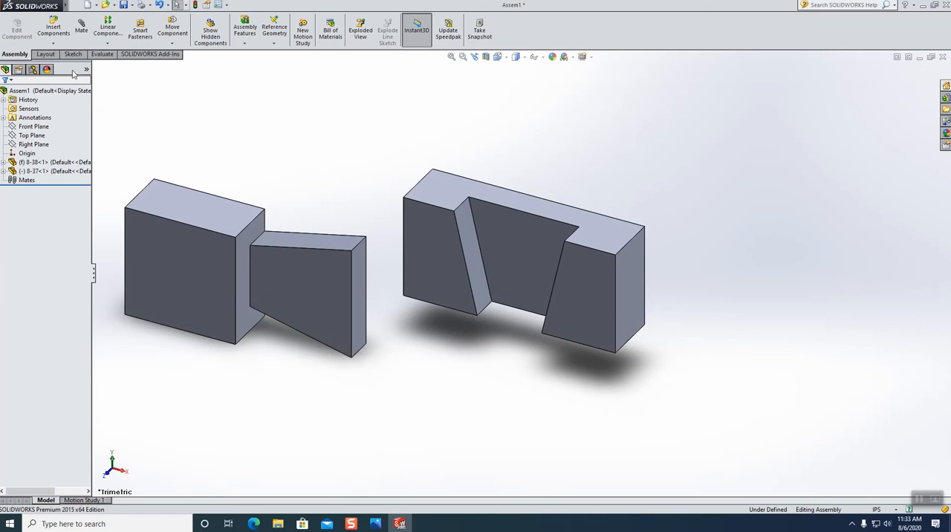
Rotate the 8-37 component freely with Rotate Component until its dovetail points upward.
click(170, 44)
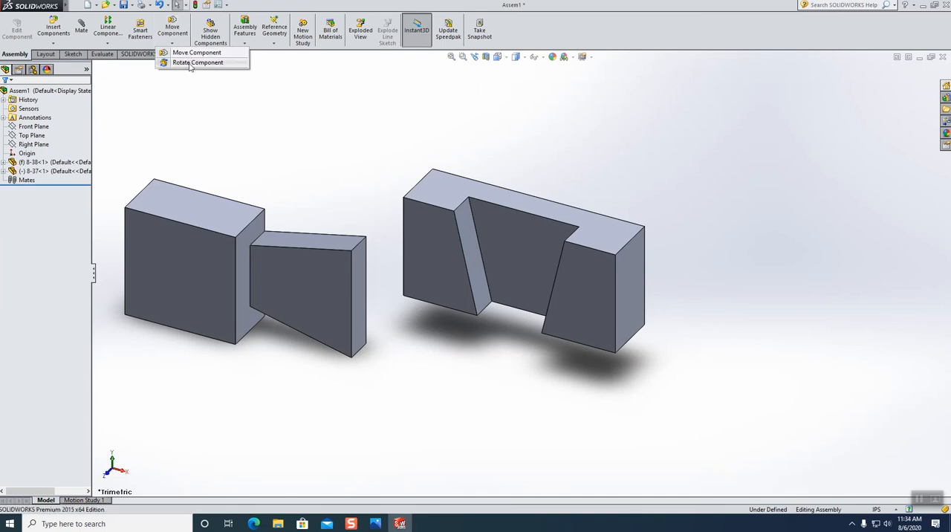
click(191, 63)
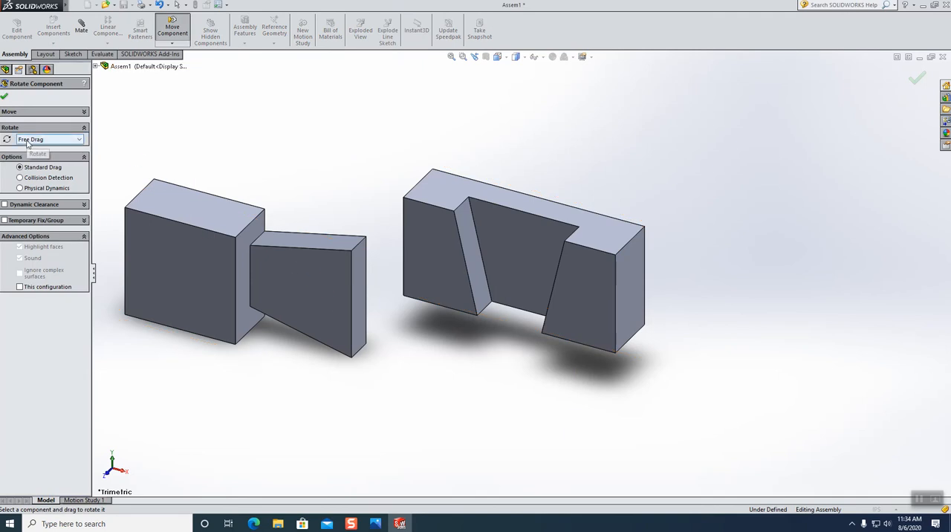
drag(291, 303, 77, 97)
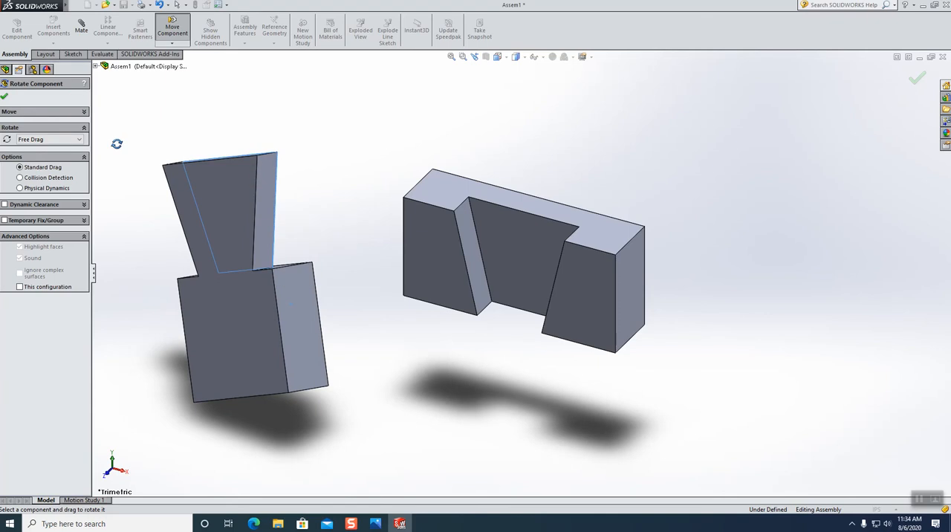
Rotate the 8-37 component about its short bottom side edge using About Entity, turning its front face toward the view.
click(56, 140)
click(51, 155)
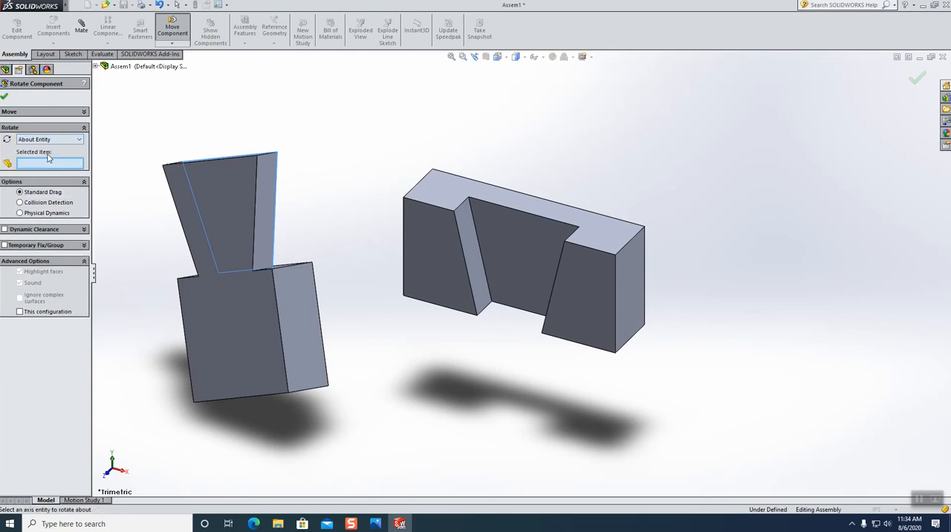
click(310, 389)
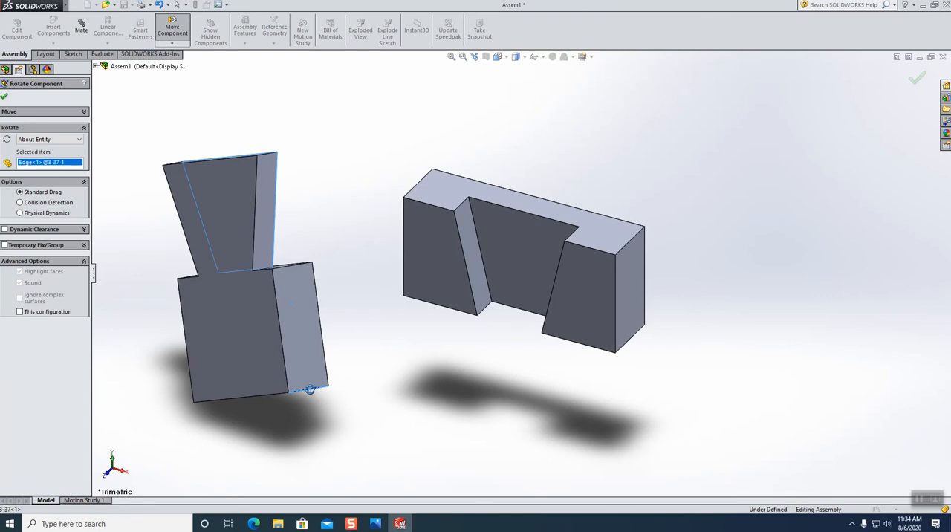
drag(295, 301, 317, 253)
click(4, 97)
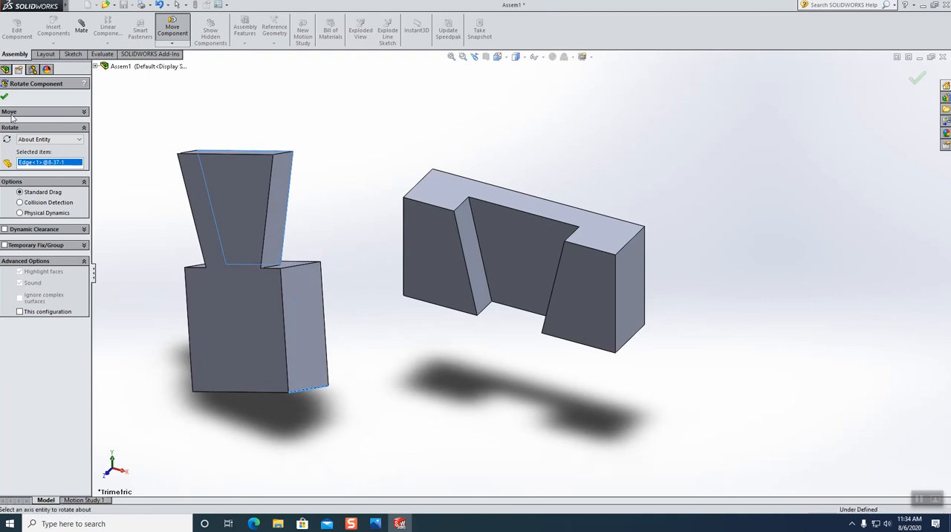
Move the 8-37 component slightly upward with Along Entity, using the vertical front edge of its block as direction.
click(173, 33)
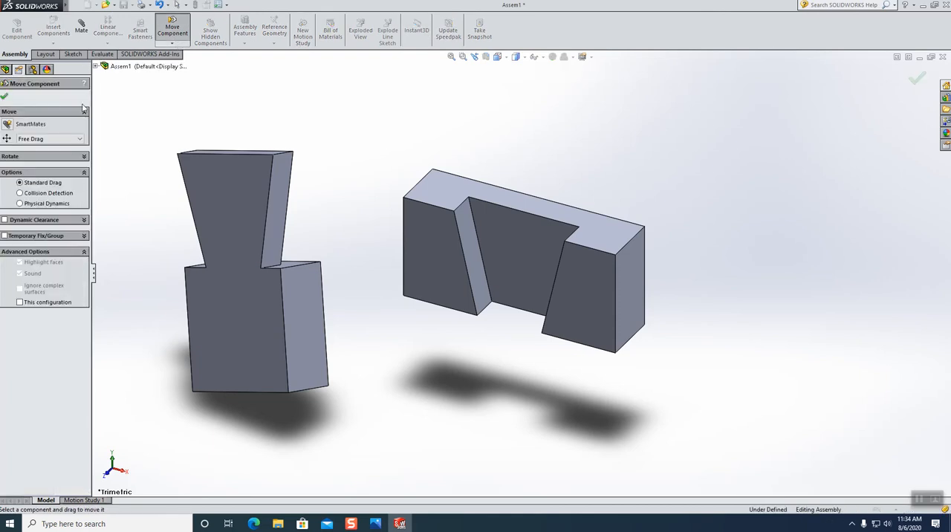
click(31, 139)
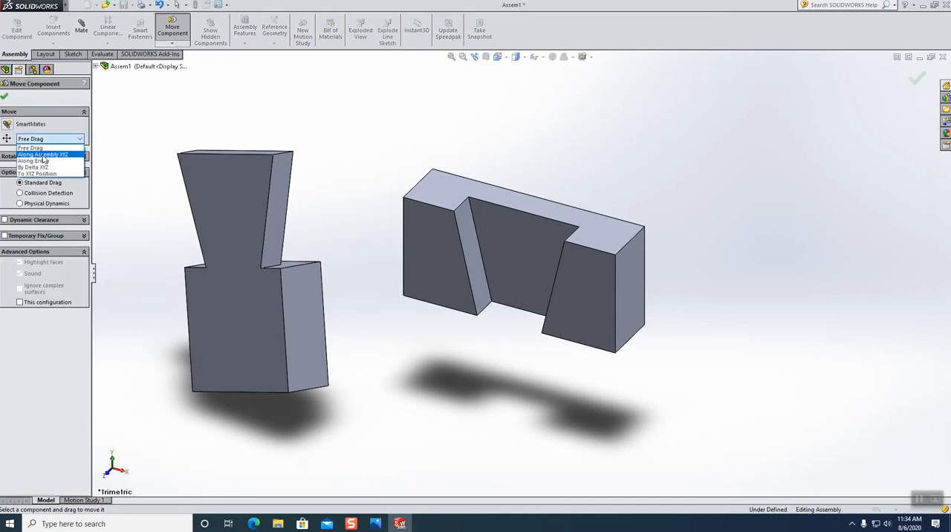
click(41, 160)
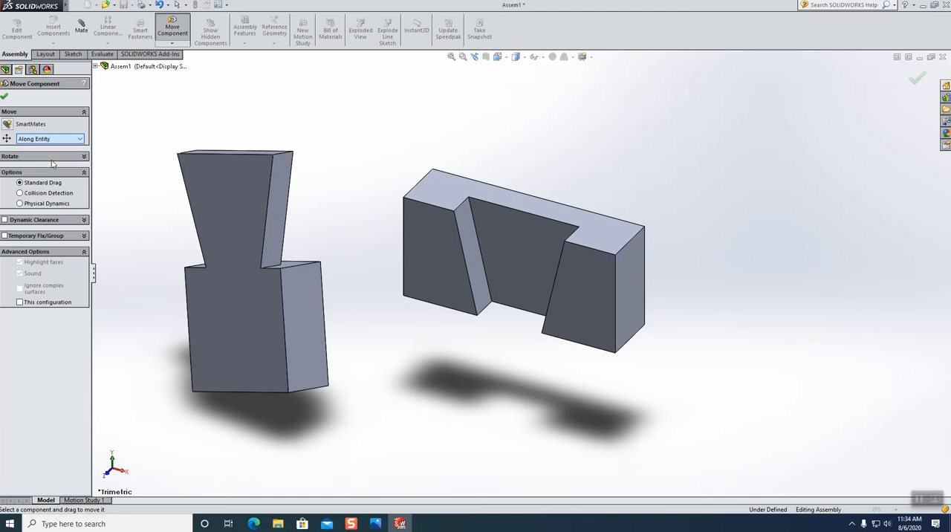
click(284, 334)
mouse_move(231, 312)
mouse_down()
mouse_move(299, 294)
mouse_move(218, 339)
mouse_move(222, 301)
mouse_up()
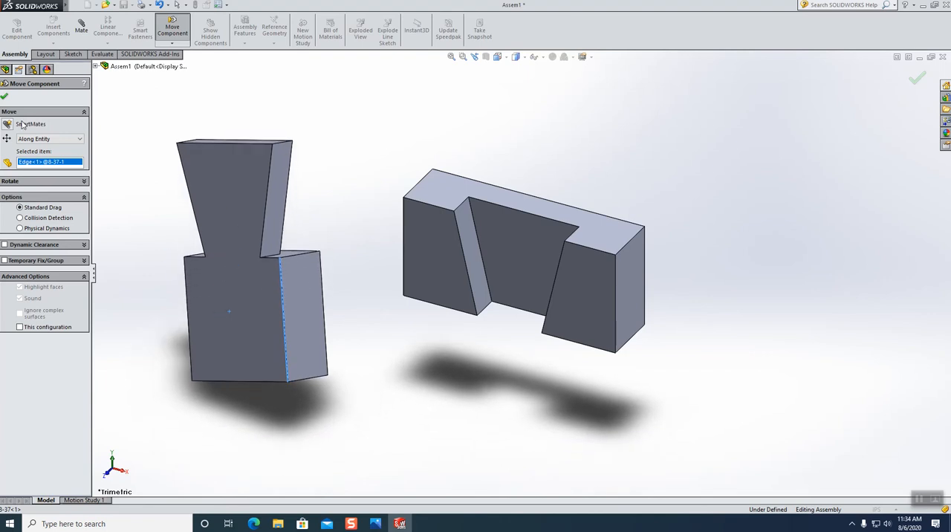
click(4, 96)
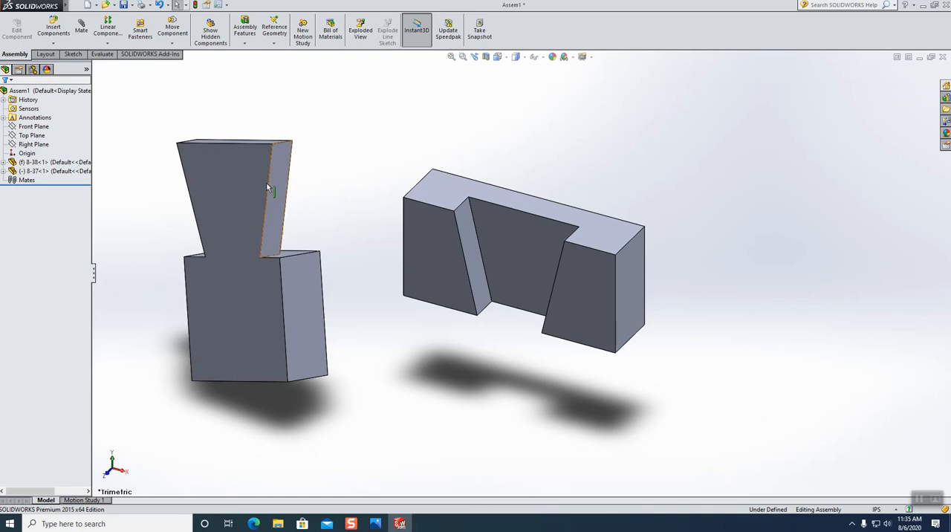
click(172, 30)
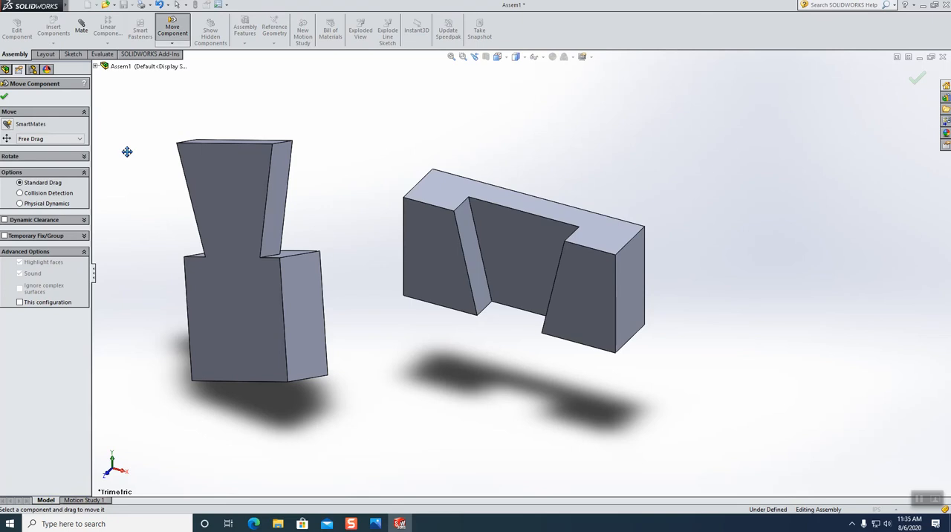
click(65, 139)
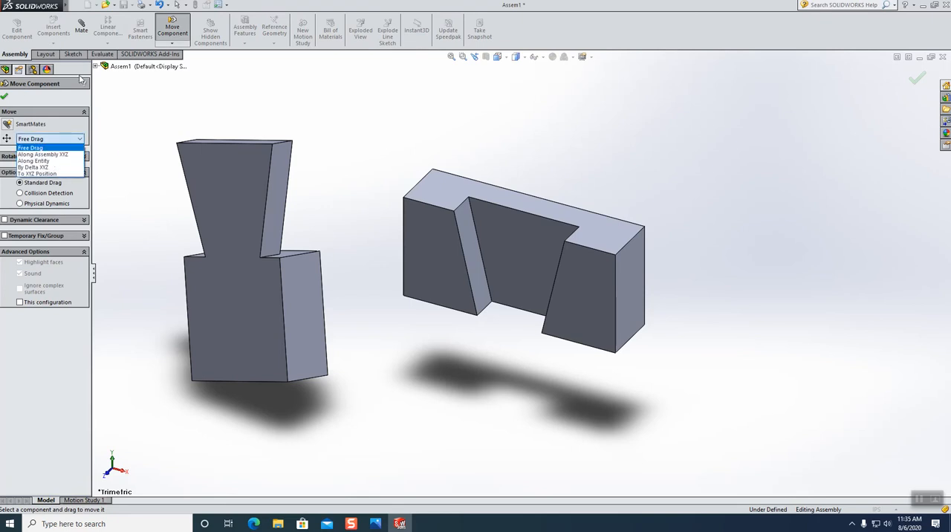
click(129, 114)
click(173, 43)
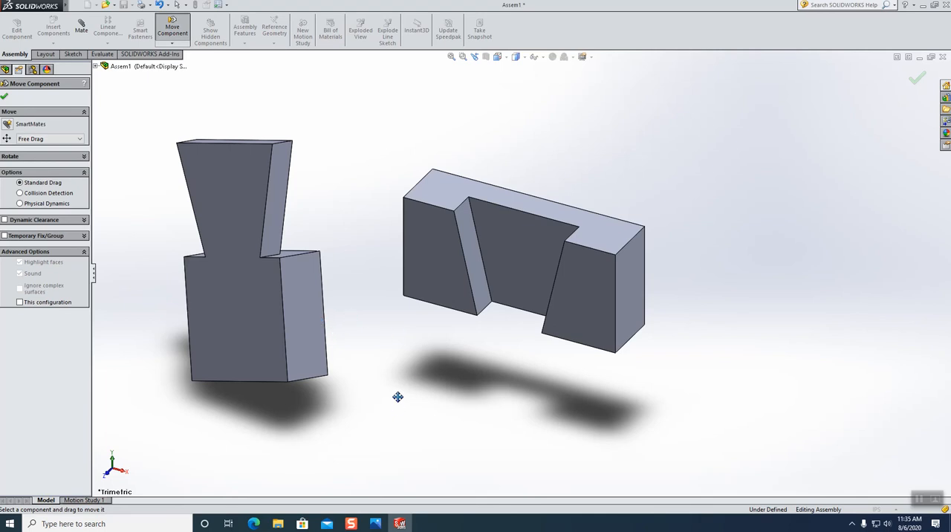
click(4, 95)
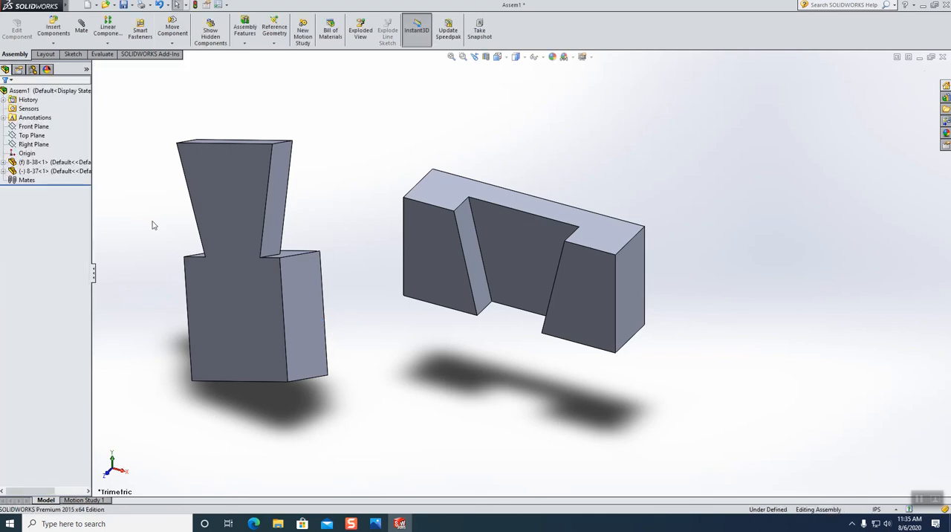
Add a Parallel mate between the vertical front edge of the 8-37 block and the outer right front edge of 8-38.
middle_drag(410, 417, 415, 375)
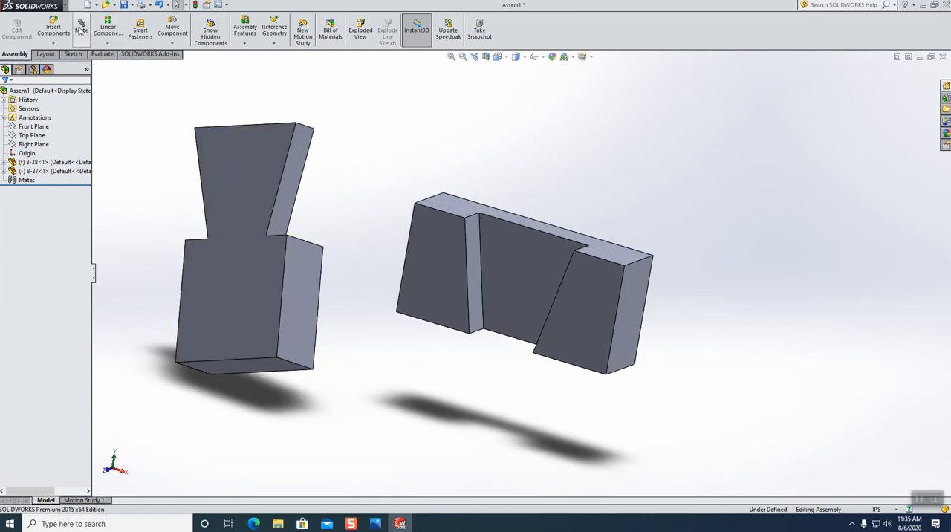
click(80, 30)
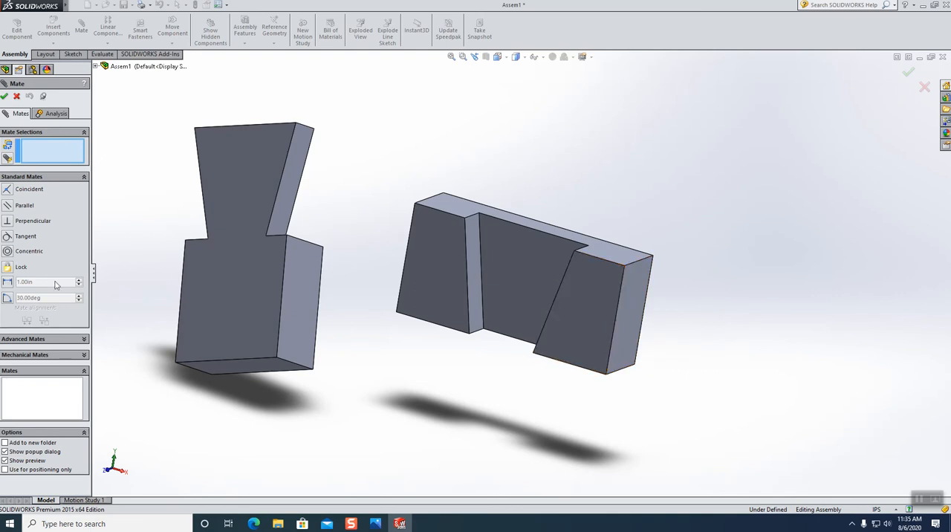
click(281, 325)
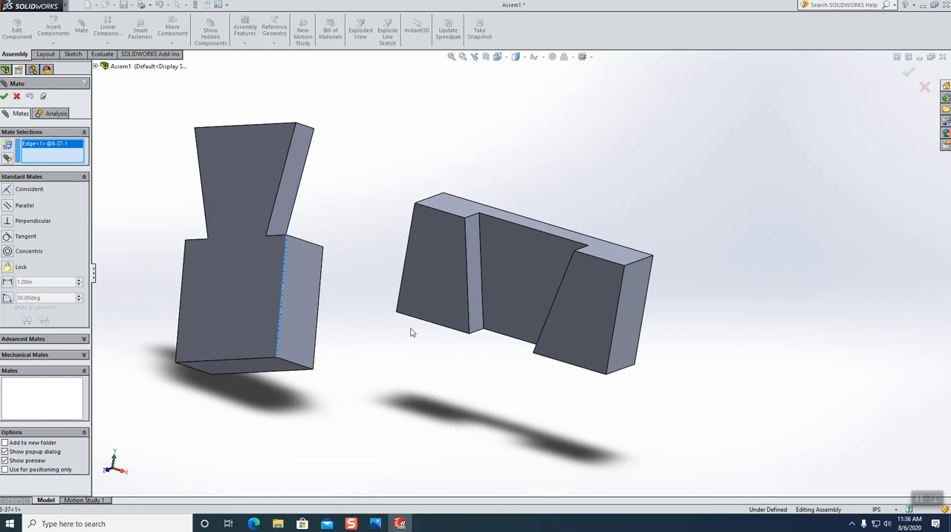
click(613, 338)
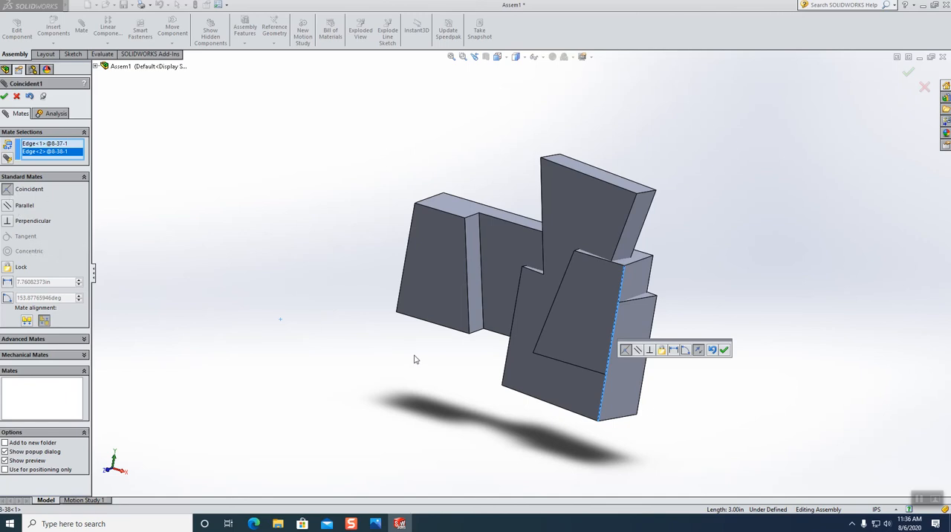
click(8, 208)
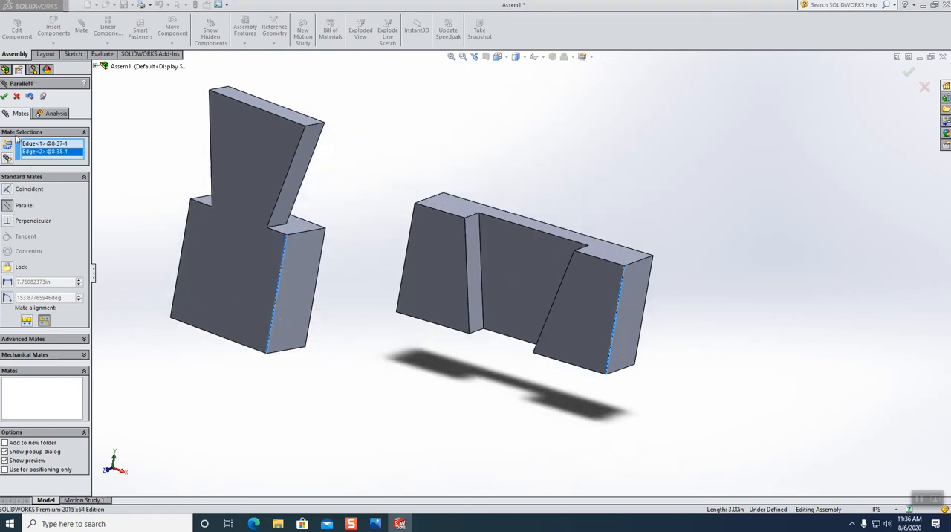
click(4, 96)
middle_drag(459, 440, 456, 419)
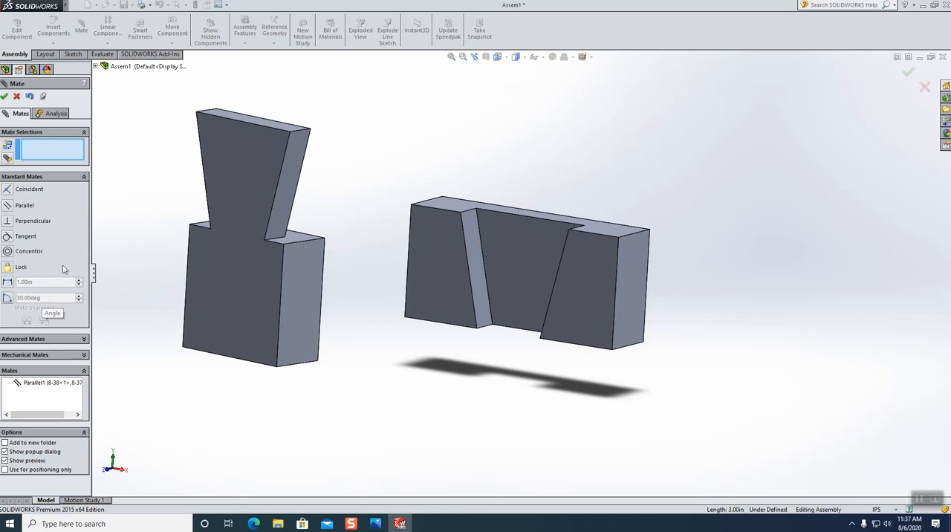
Add a Coincident mate between the back face of the 8-37 dovetail and the inner back face of the 8-38 socket.
middle_drag(247, 460, 141, 468)
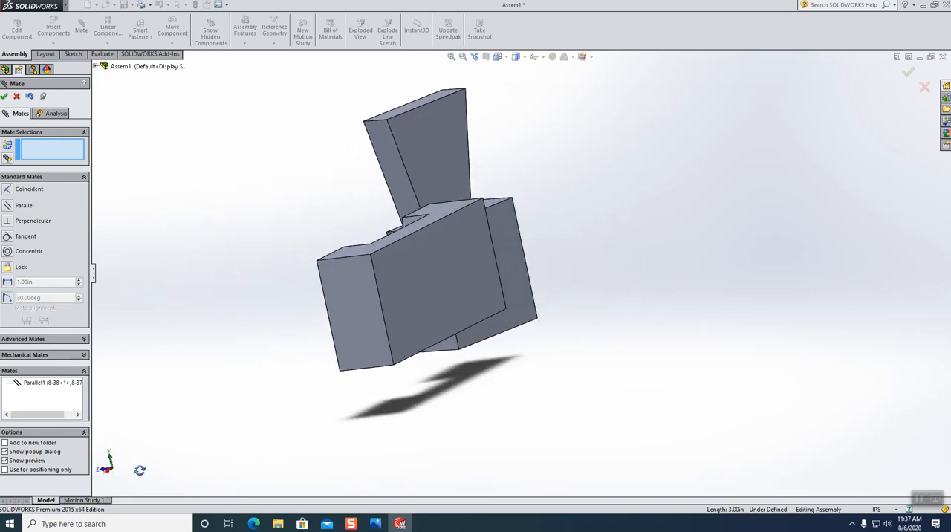
click(448, 148)
middle_drag(219, 267, 337, 269)
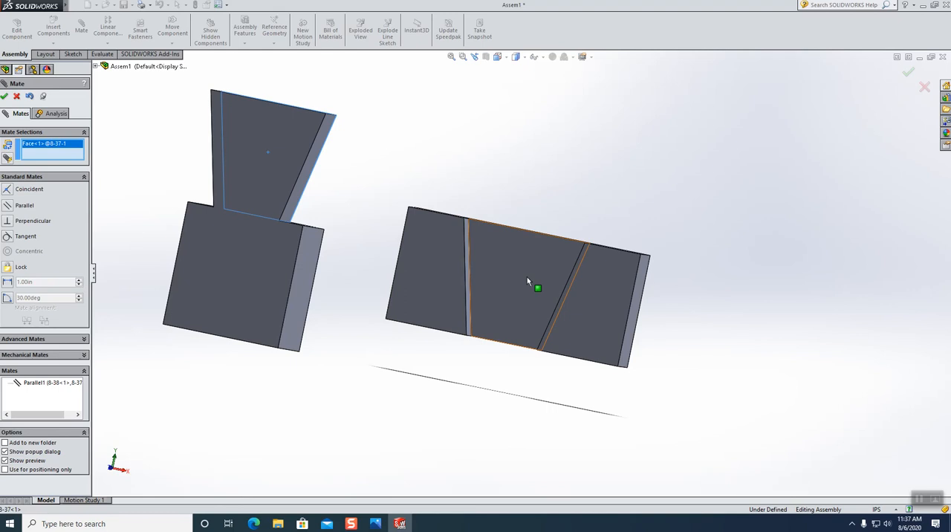
click(526, 279)
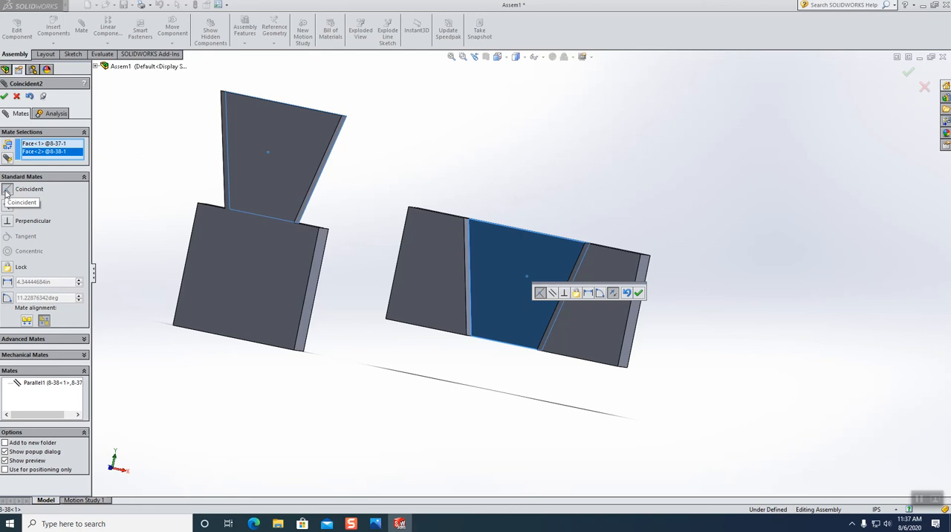
click(3, 96)
Move the 8-37 component down and away from 8-38 to separate the two parts.
middle_drag(410, 308, 378, 302)
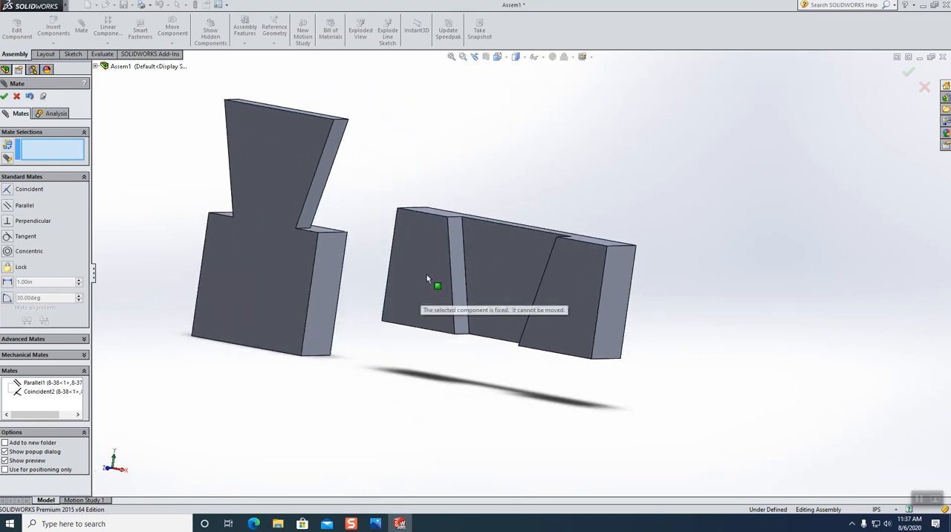
drag(255, 294, 253, 322)
middle_drag(433, 441, 350, 417)
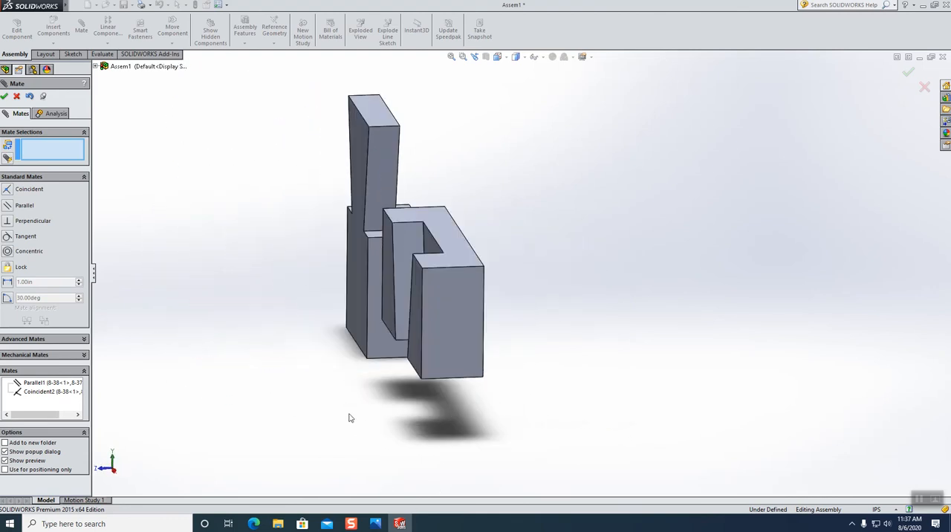
drag(359, 286, 261, 324)
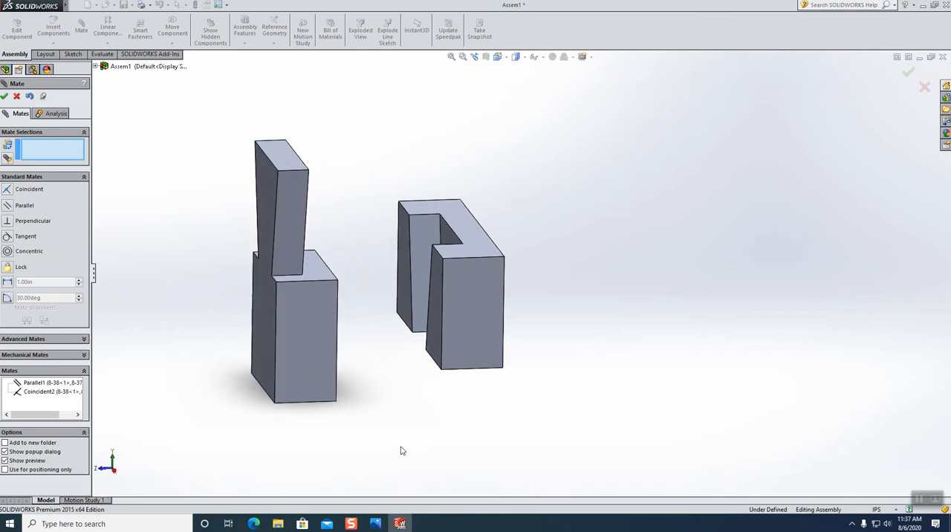
Add a Coincident mate between the right slanted side face of the 8-37 dovetail and the matching right slanted wall of the 8-38 socket.
middle_drag(406, 456, 460, 451)
scroll(602, 393, down, 2)
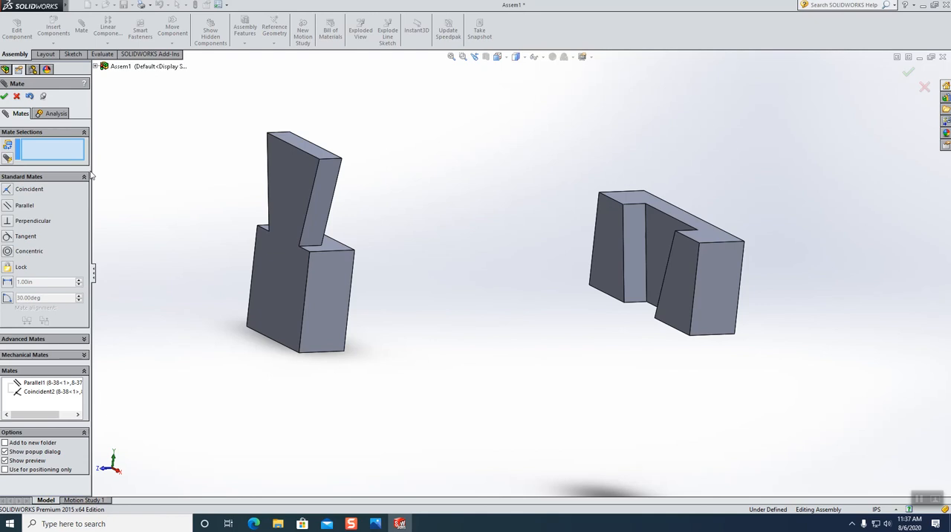
click(320, 202)
middle_drag(367, 278, 528, 372)
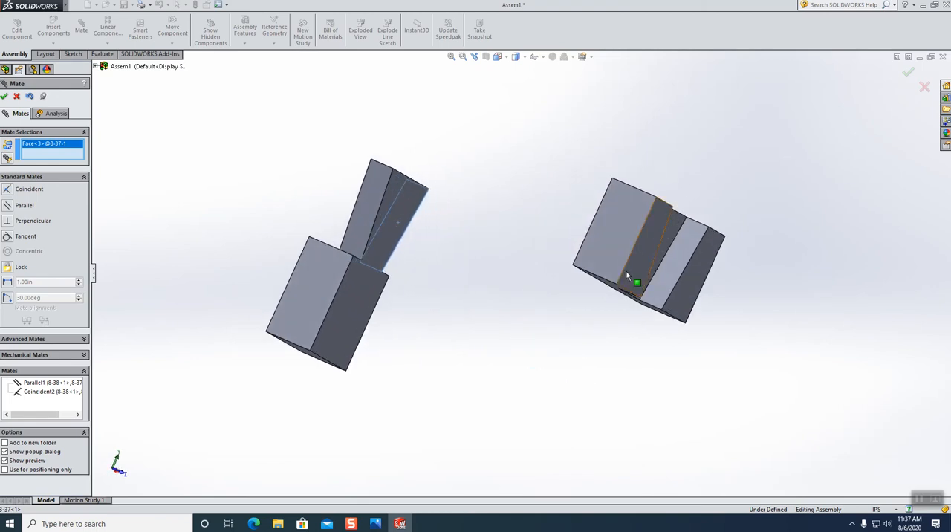
click(676, 265)
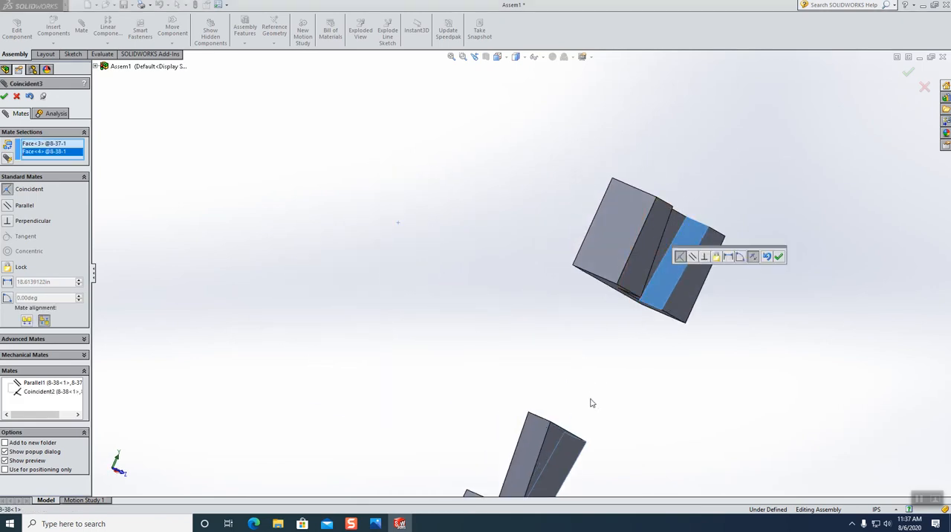
middle_drag(592, 402, 560, 356)
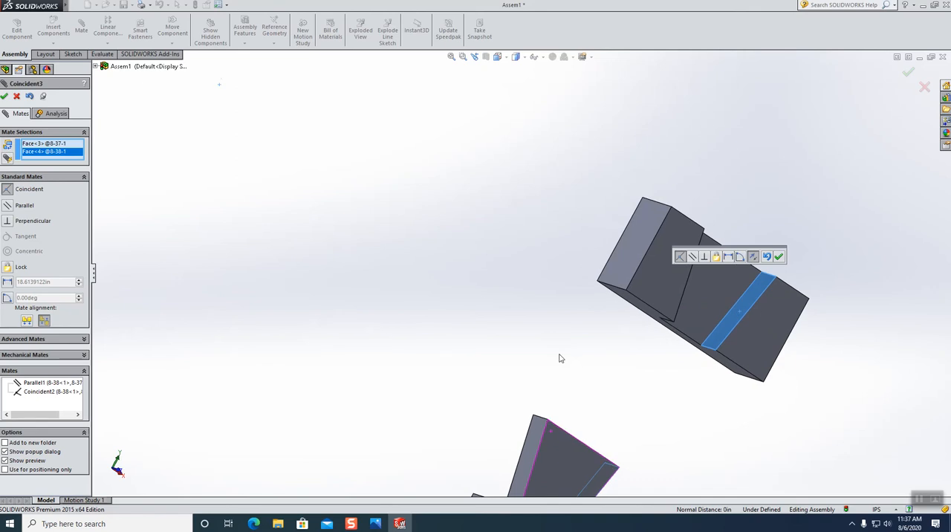
click(779, 256)
Slide the 8-37 component upward so its dovetail partly enters the 8-38 socket from below.
drag(580, 475, 700, 435)
middle_drag(700, 435, 674, 350)
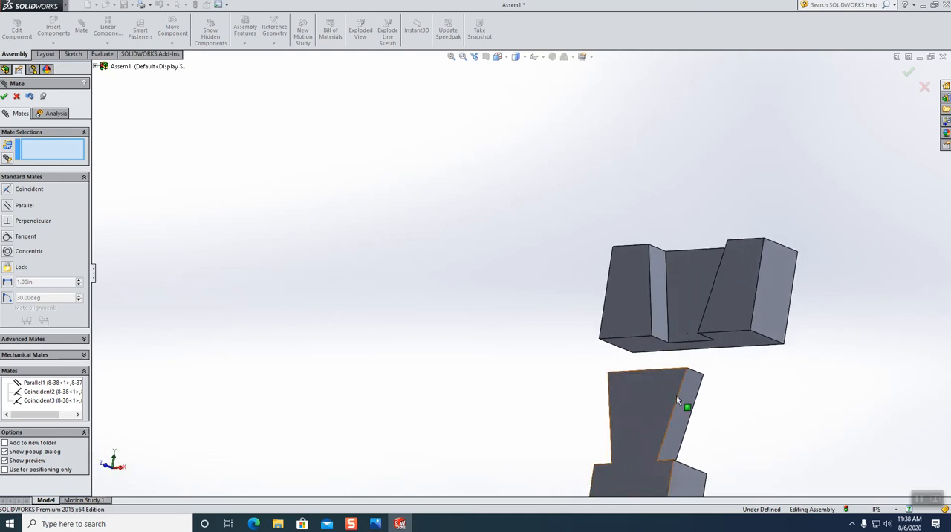
drag(636, 442, 626, 359)
middle_drag(626, 359, 587, 387)
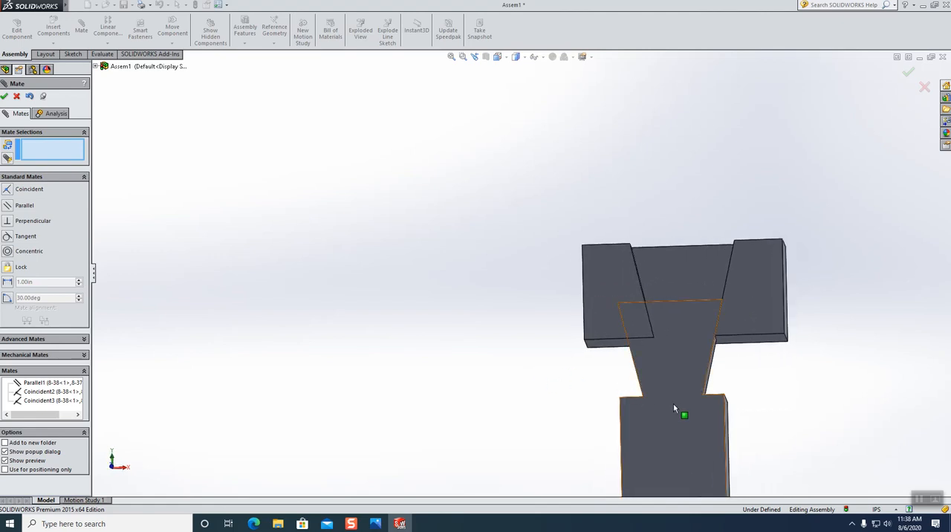
drag(670, 404, 645, 418)
Add a Coincident mate between the bottom face of 8-38 and the top shoulder face of the 8-37 block.
middle_drag(522, 407, 380, 342)
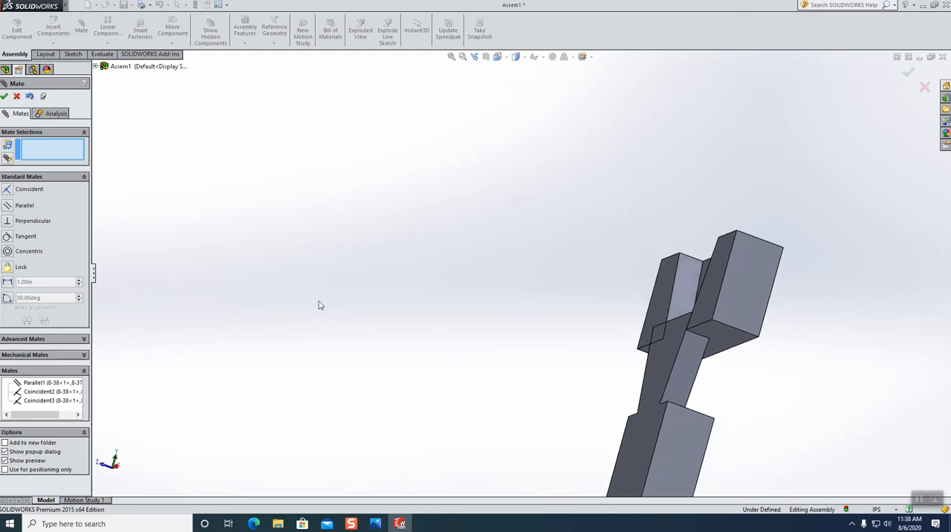
click(715, 337)
middle_drag(774, 390, 724, 485)
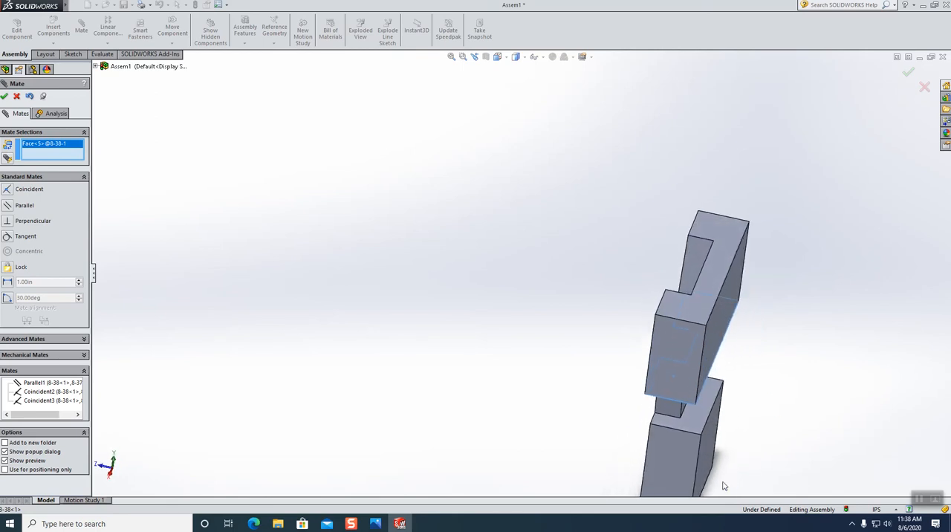
click(664, 419)
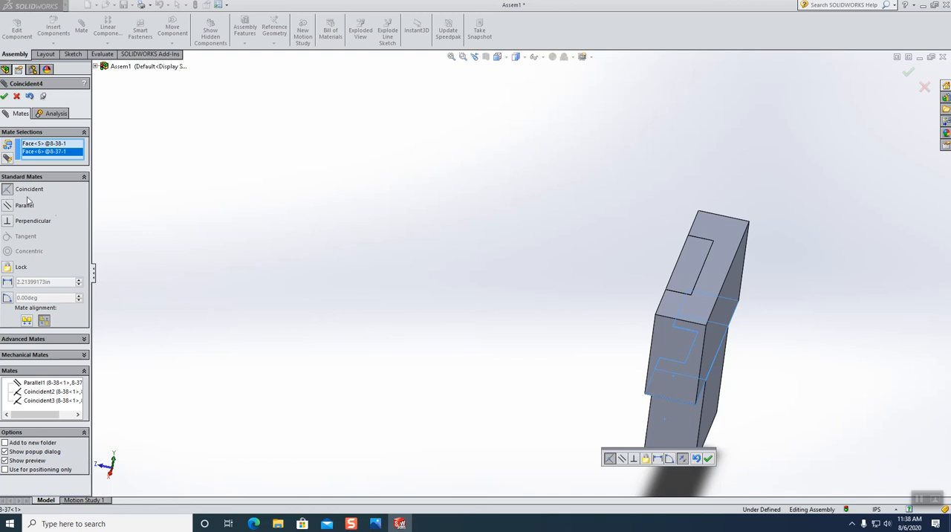
click(708, 459)
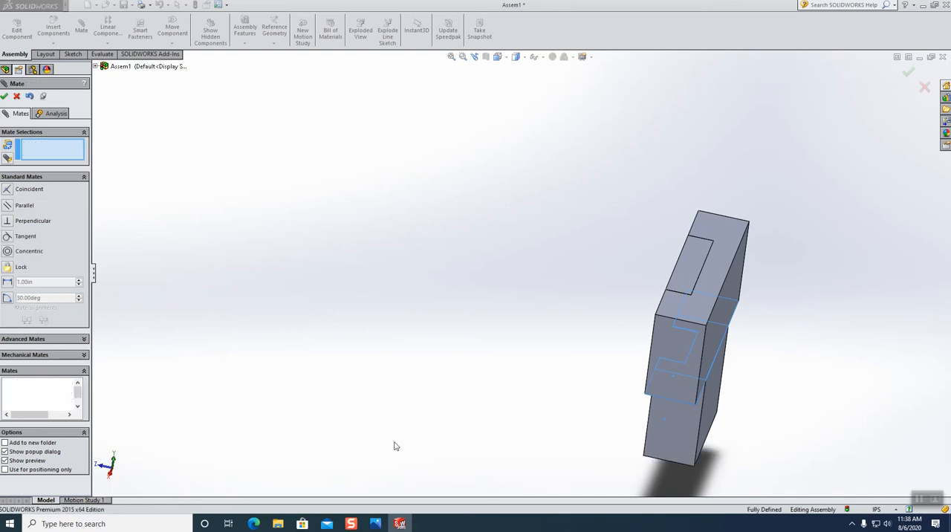
Examine the assembled dovetail joint from several angles to check how the two parts fit.
middle_drag(439, 399, 559, 406)
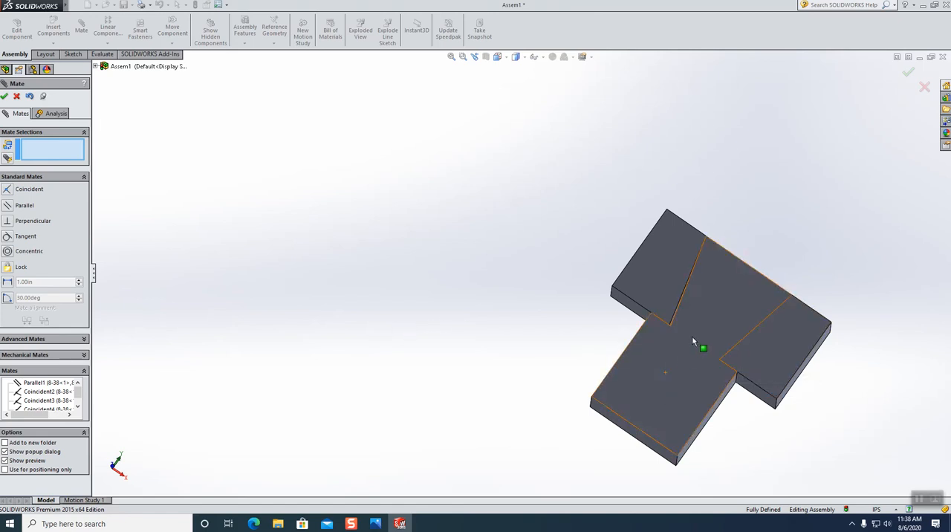
scroll(805, 350, up, 4)
scroll(713, 360, down, 4)
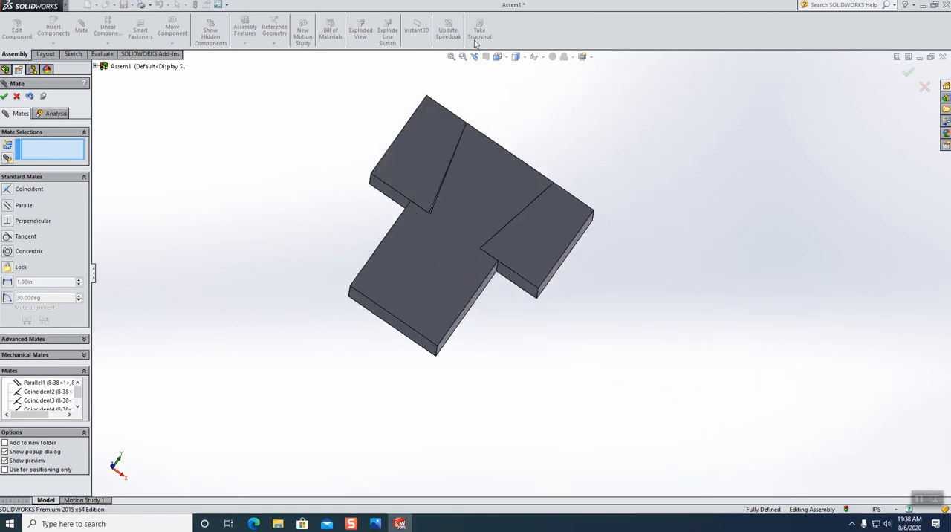
middle_drag(483, 133, 302, 308)
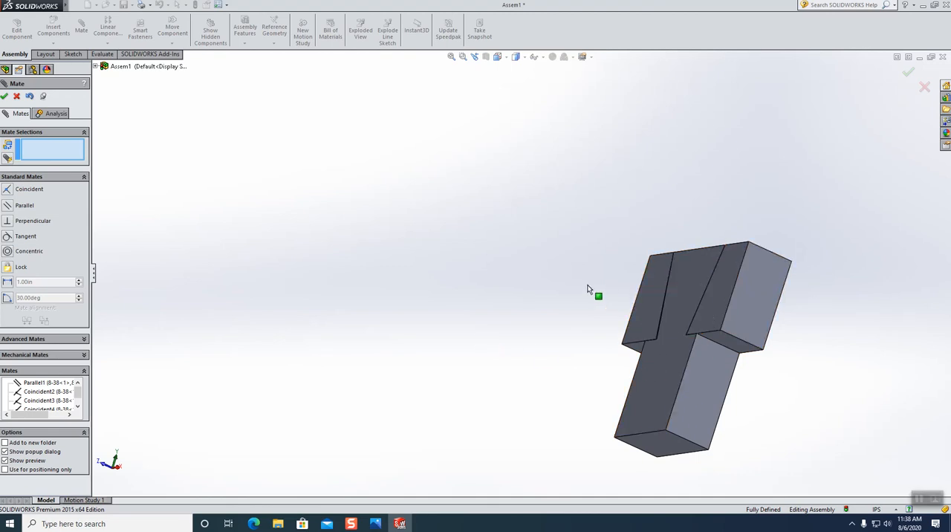
key(z)
scroll(603, 275, down, 5)
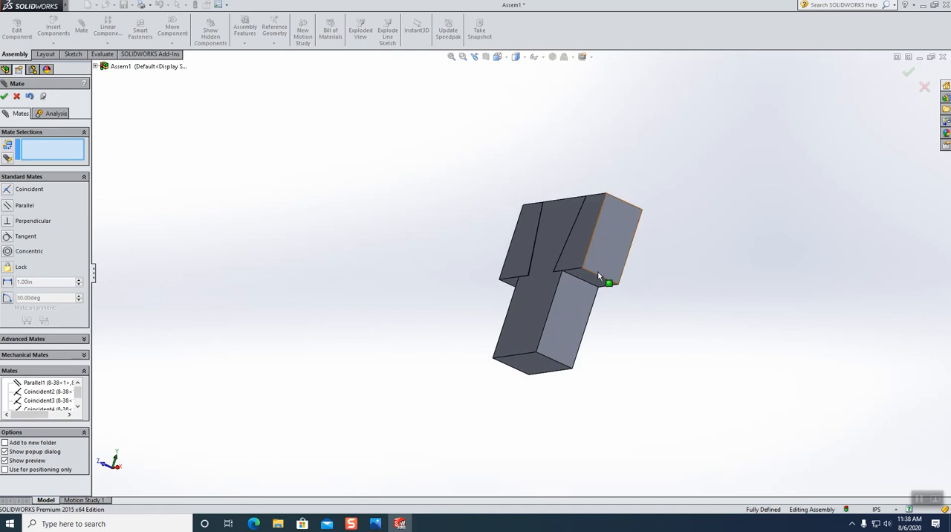
middle_drag(572, 336, 625, 348)
middle_drag(650, 352, 607, 377)
Examine the left slanted seam between the 8-37 dovetail and the 8-38 socket up close for a gap.
scroll(559, 339, up, 3)
scroll(513, 272, down, 5)
scroll(512, 275, down, 6)
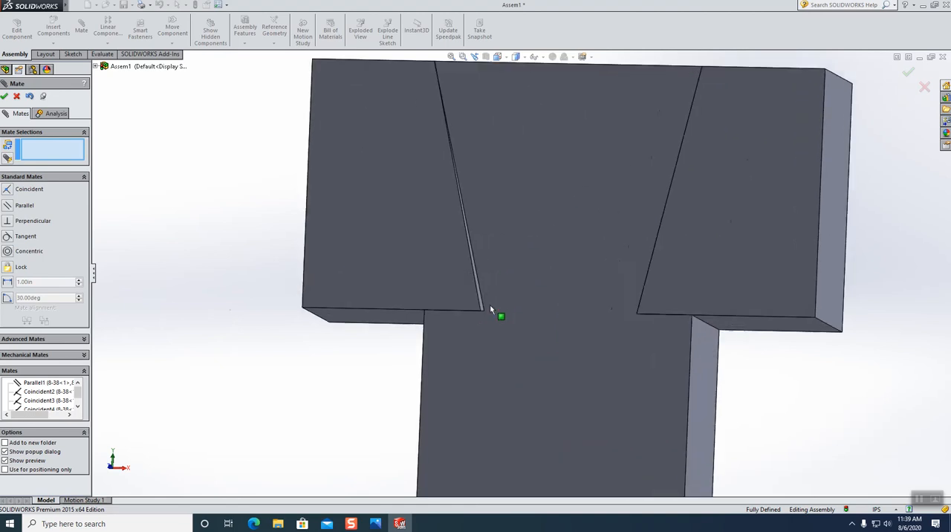
middle_drag(546, 360, 522, 342)
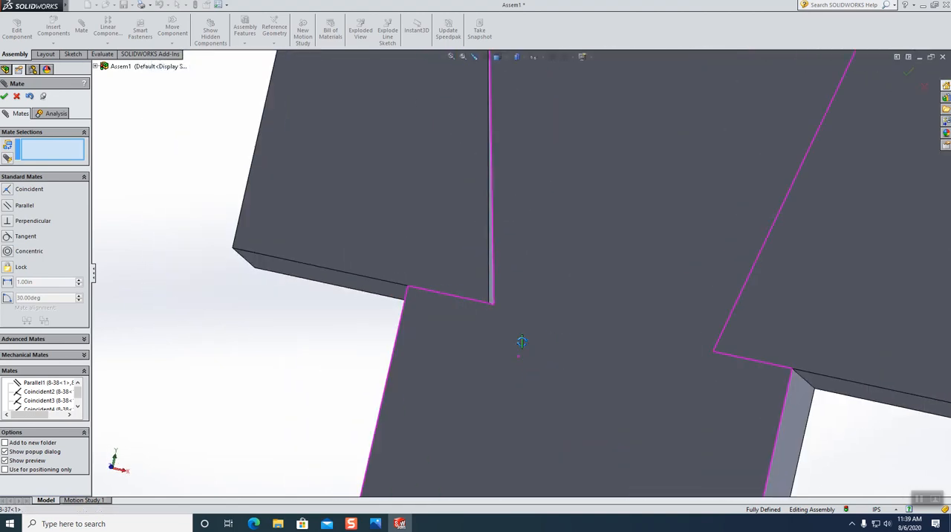
scroll(523, 342, up, 5)
scroll(527, 286, down, 3)
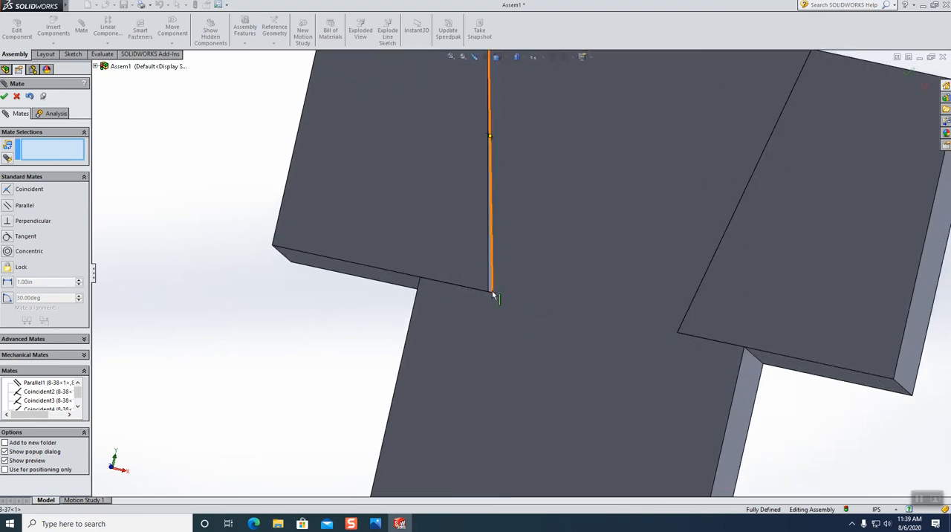
scroll(563, 361, up, 4)
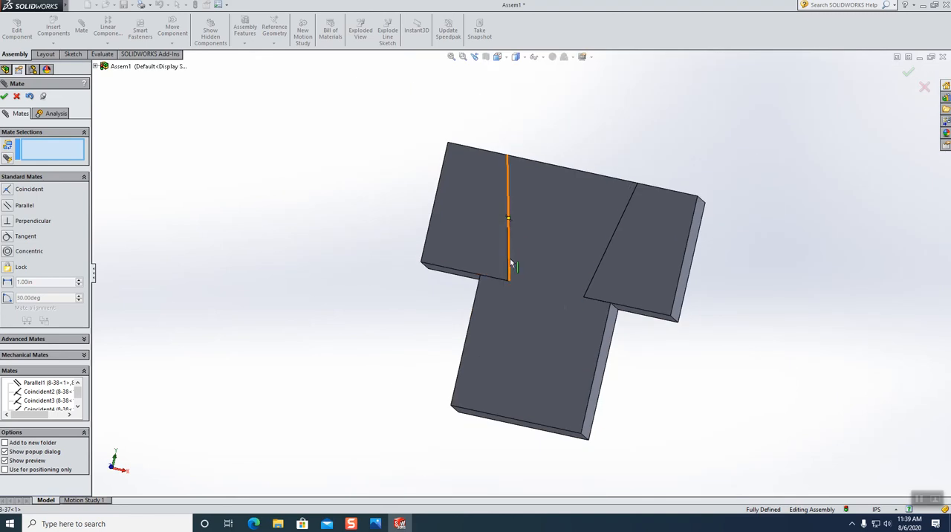
scroll(510, 264, down, 3)
scroll(509, 264, down, 2)
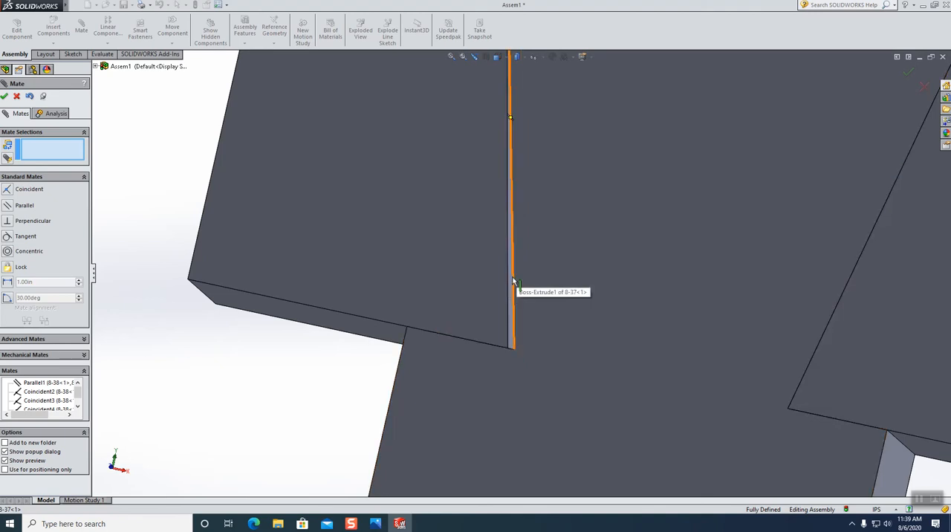
scroll(513, 283, up, 8)
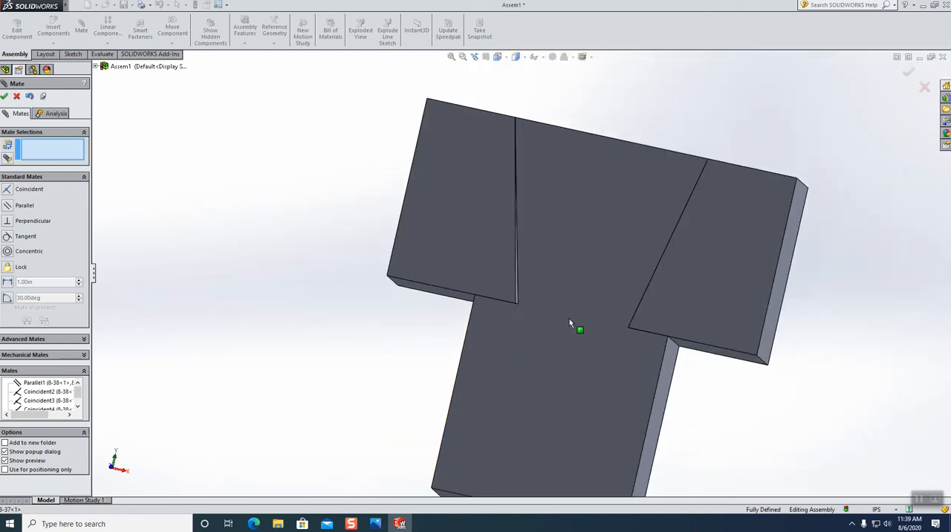
middle_drag(569, 334, 508, 332)
scroll(536, 293, down, 6)
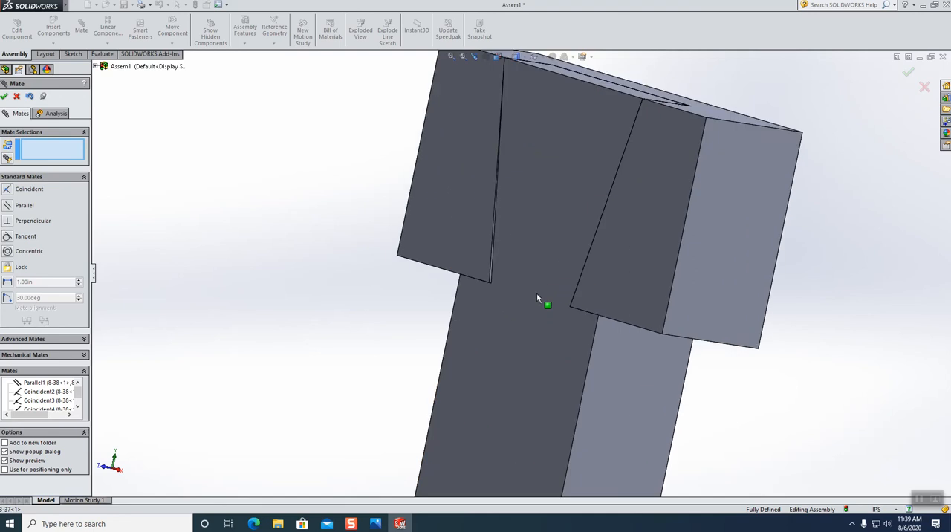
middle_drag(535, 274, 556, 303)
scroll(555, 305, up, 5)
scroll(540, 242, down, 5)
scroll(535, 238, up, 2)
Close the Mate command without adding another mate and view the assembled joint at an angle.
click(534, 253)
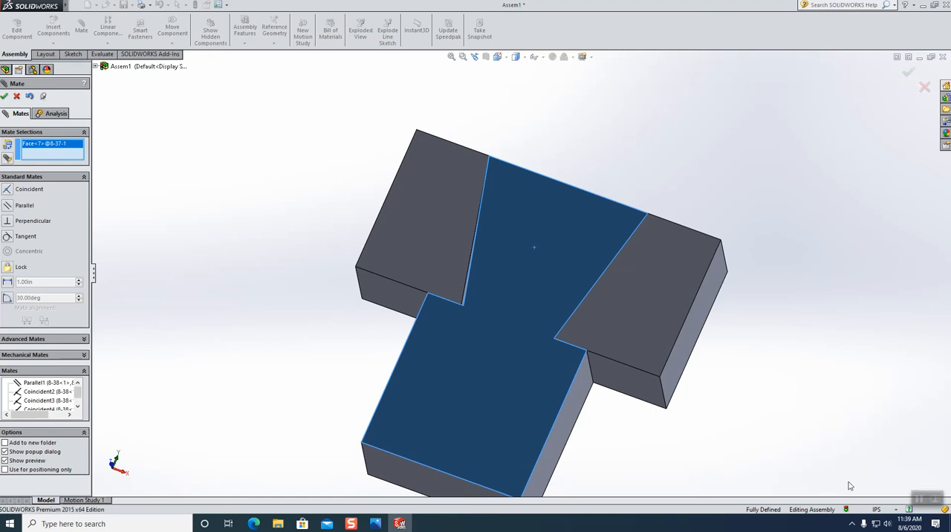
click(16, 97)
middle_drag(251, 291, 212, 279)
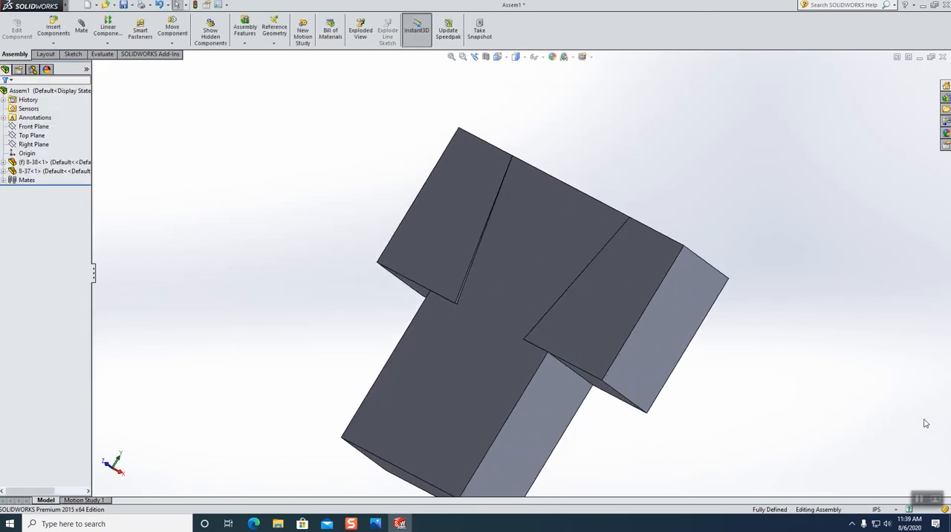
scroll(525, 365, up, 3)
scroll(526, 365, down, 3)
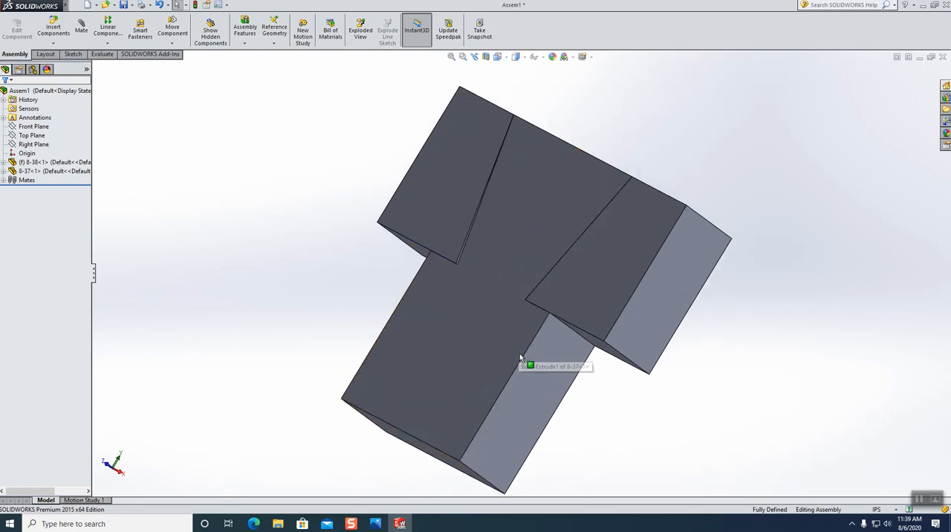